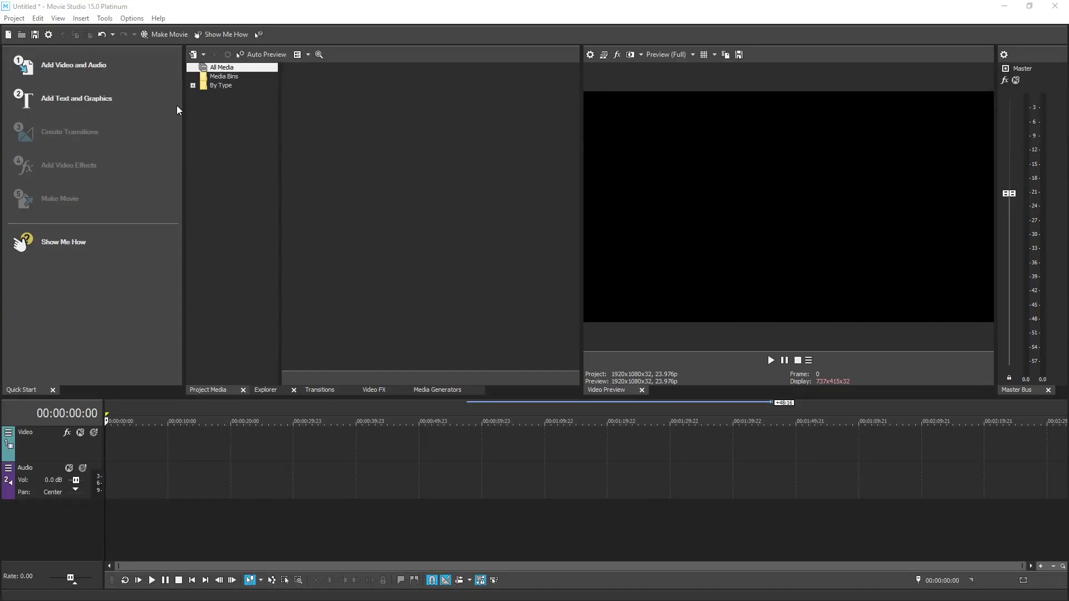
Open Quick Start's Add Video and Audio options to reach the Add Media file browser
left_click(151, 75)
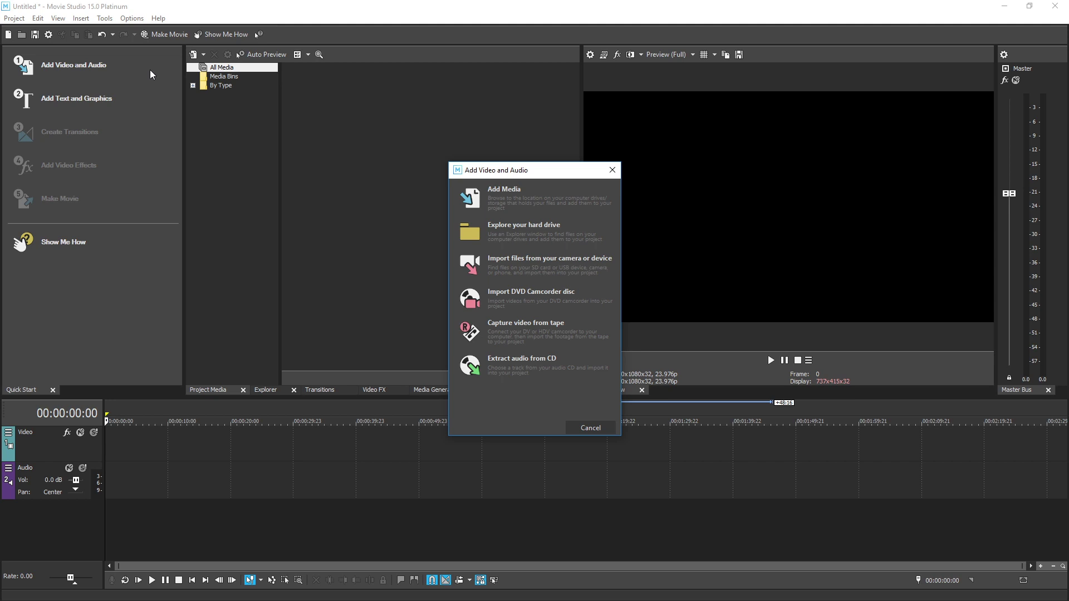
Import all five Media files, including Snowy_Trees.mp4, snow.tif and soundtrack_moody.mp3
left_click(470, 199)
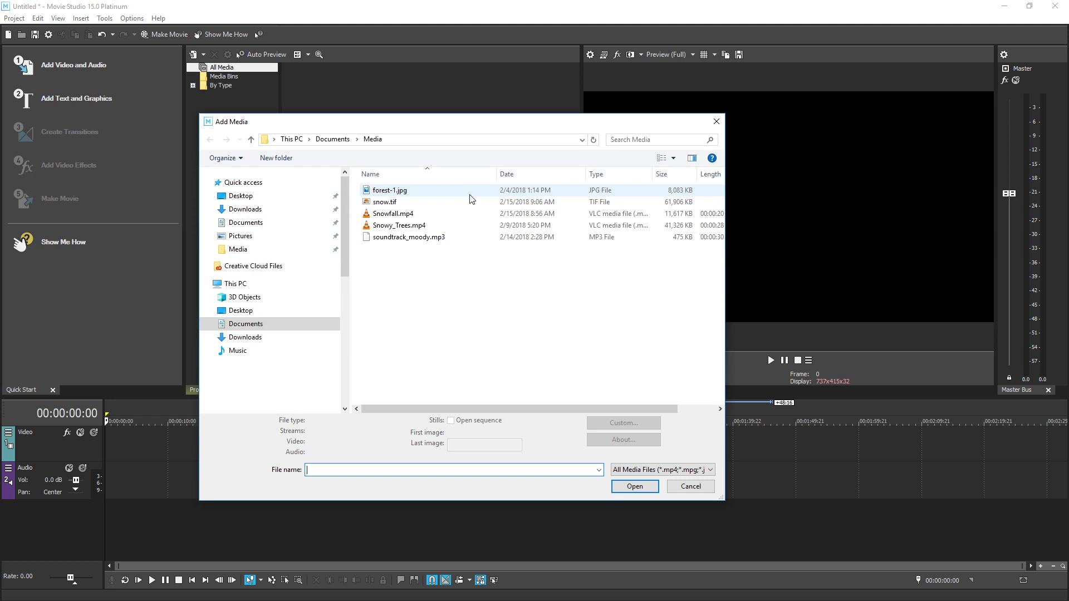
left_click(470, 227)
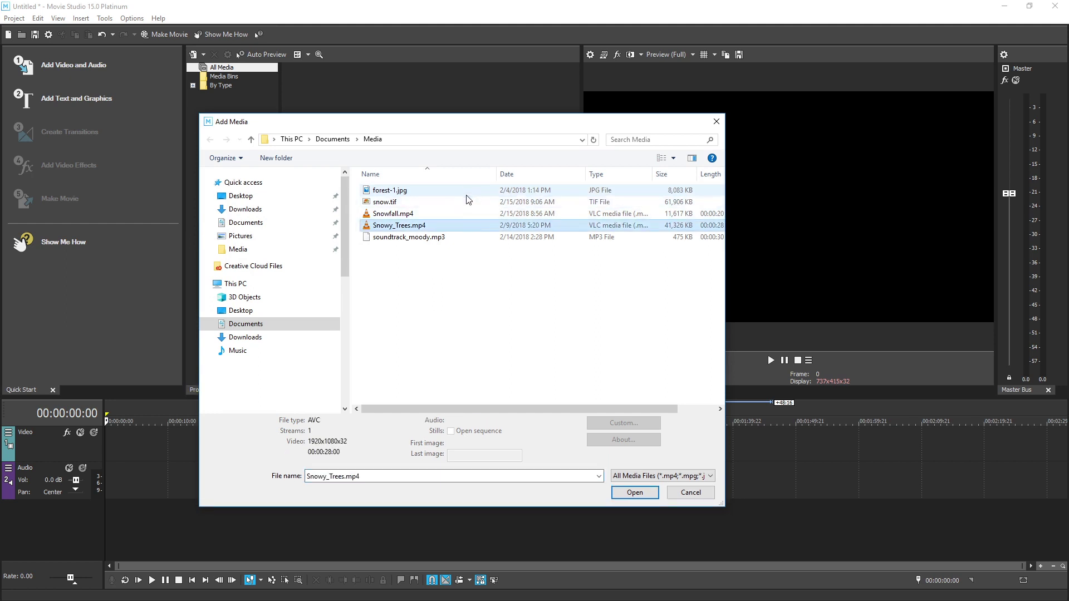
left_click(465, 191)
left_click(466, 203)
left_click(465, 239)
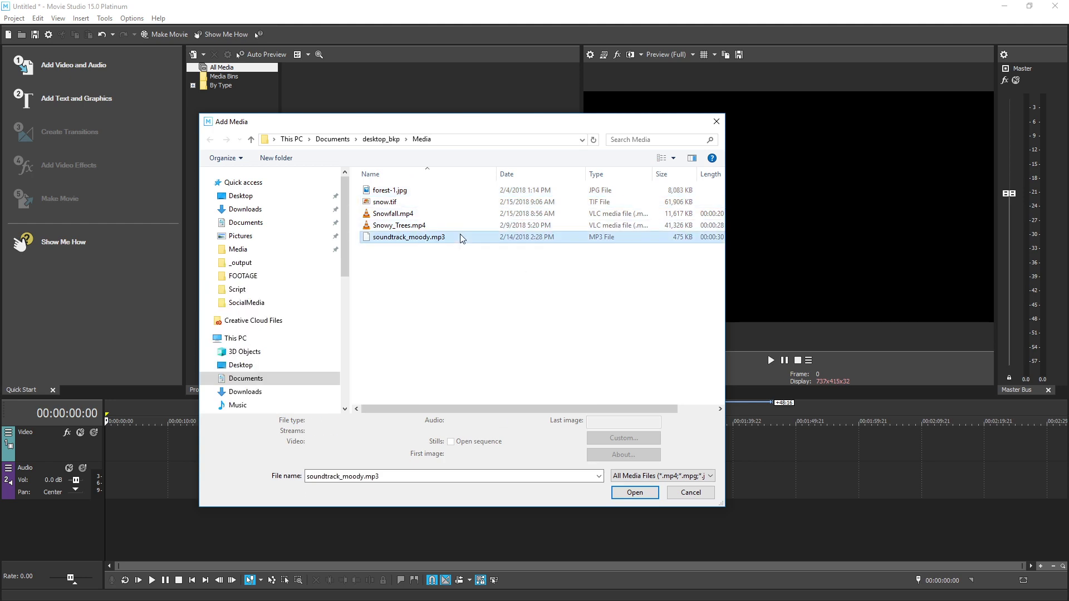
left_click_drag(449, 275, 369, 191)
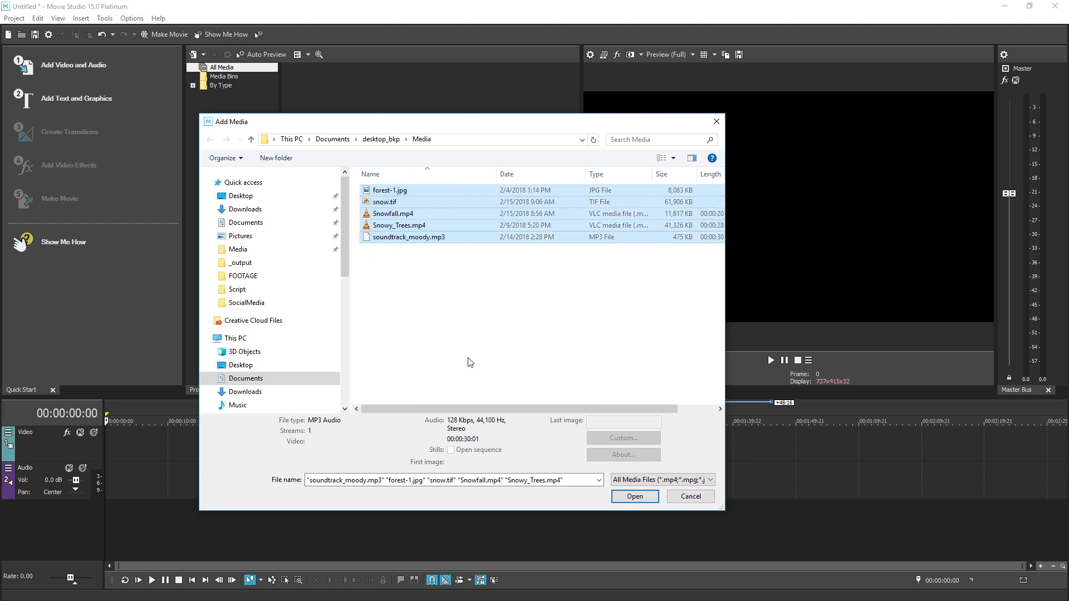
left_click(633, 496)
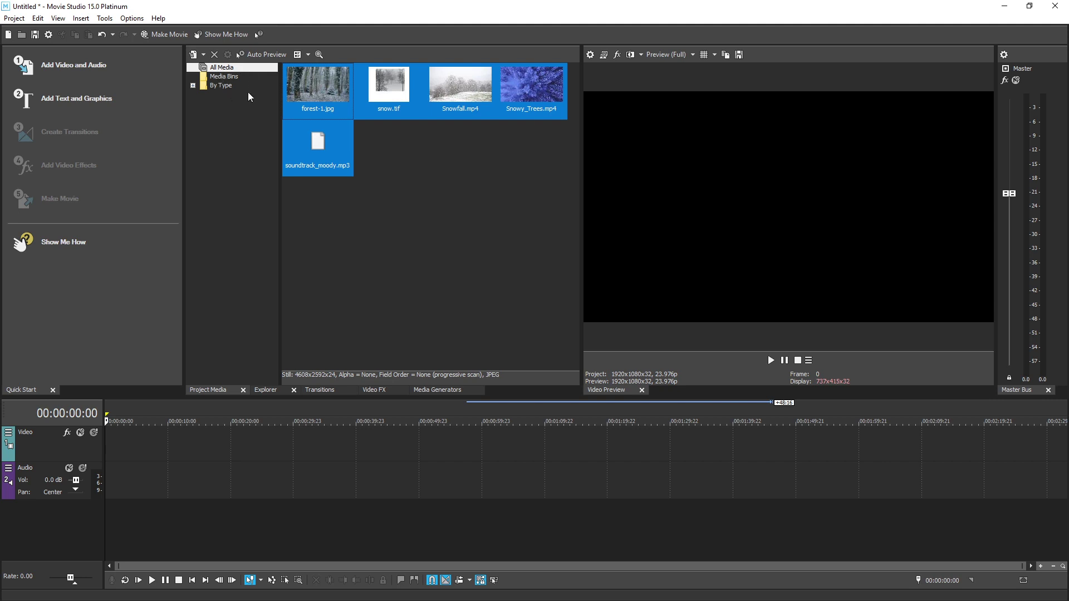
Browse Project Media by type, stepping through the Audio, Video and Stills categories
left_click(222, 69)
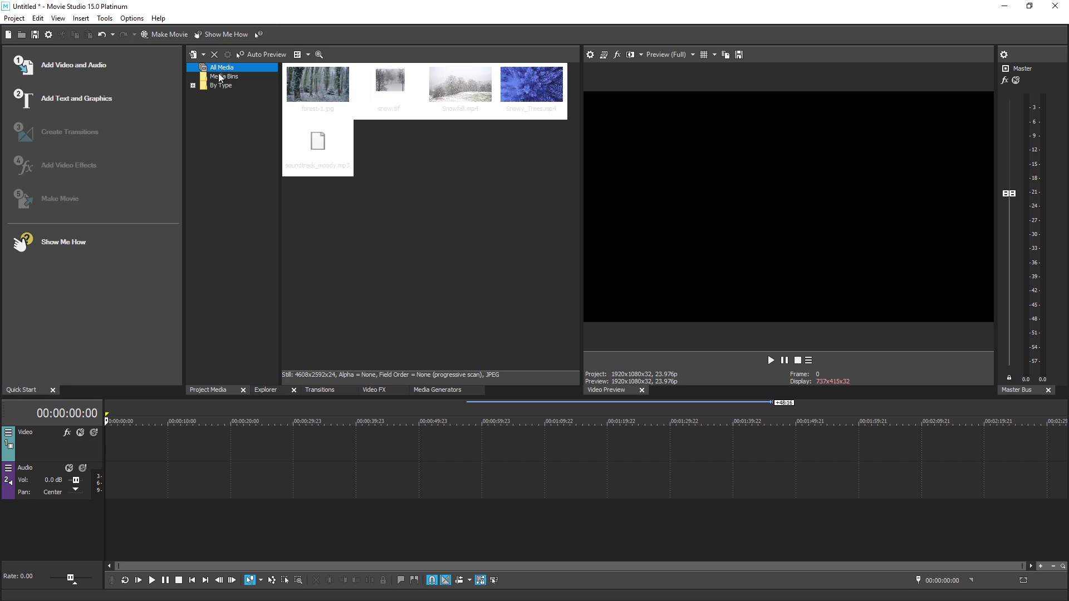
left_click(212, 86)
left_click(194, 86)
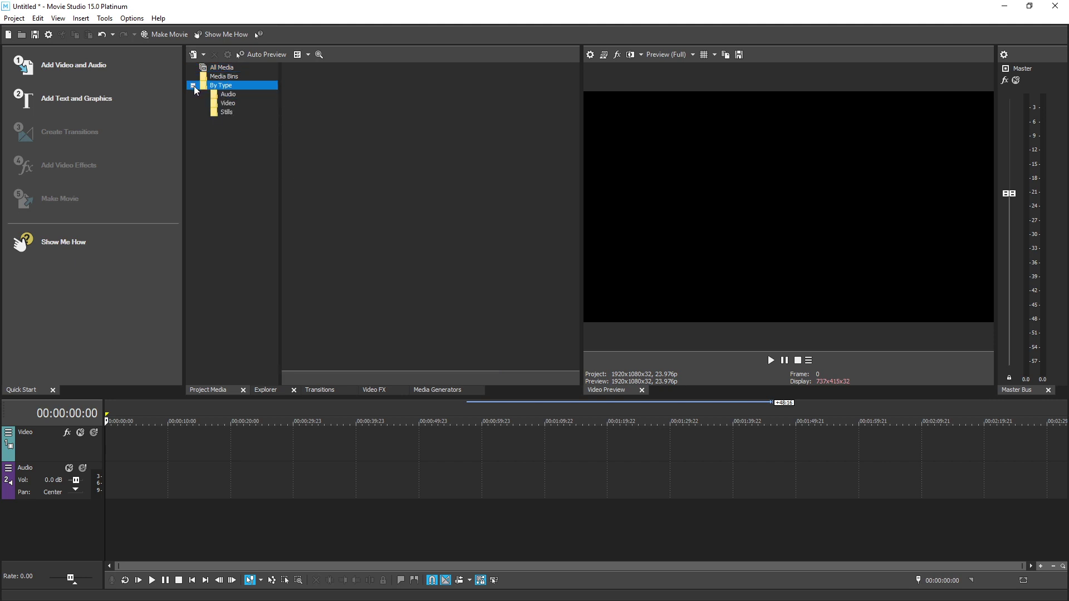
left_click(214, 94)
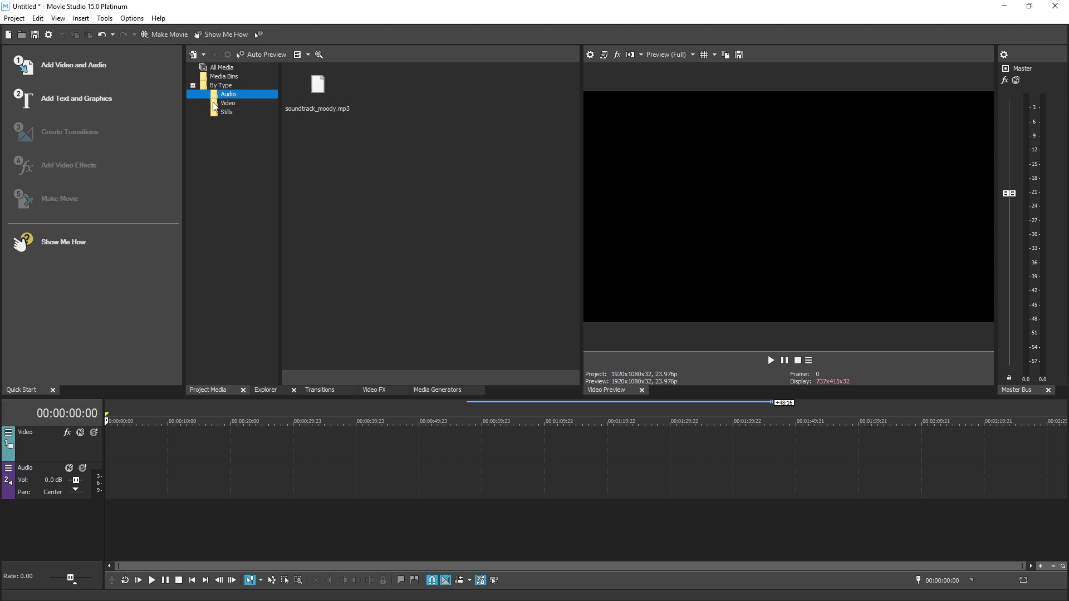
left_click(214, 103)
left_click(214, 110)
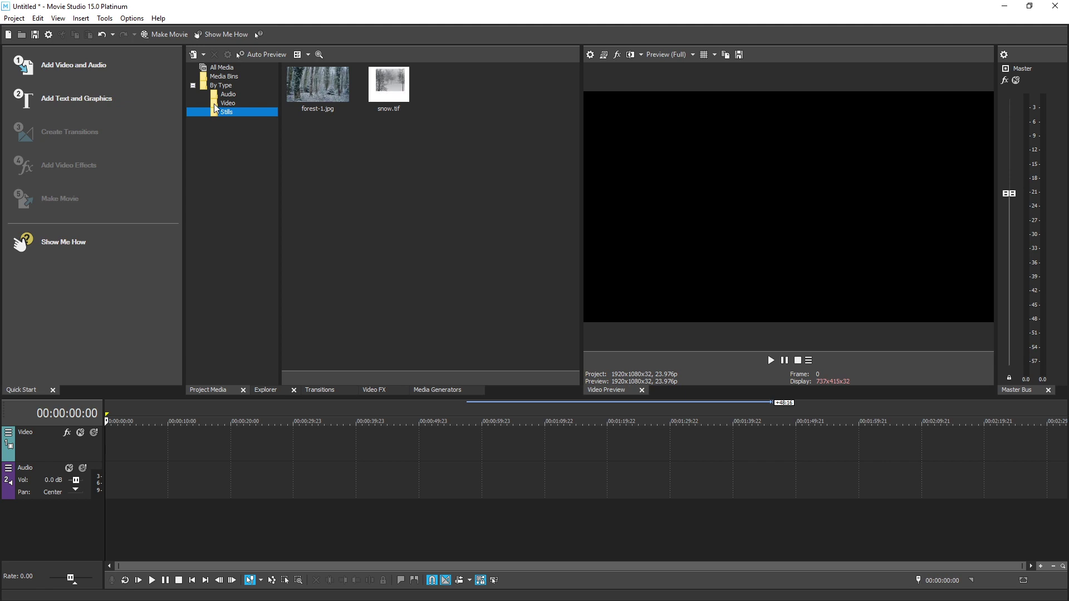
Preview Snowfall.mp4 with Auto Preview, then drop it at the timeline start
left_click(214, 103)
left_click(302, 96)
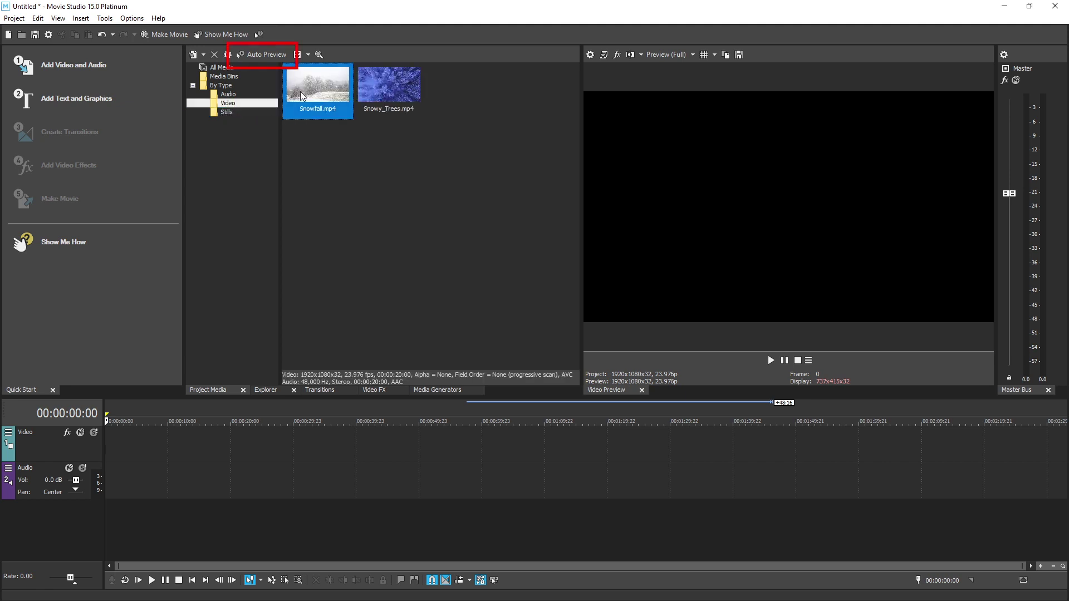
left_click(264, 56)
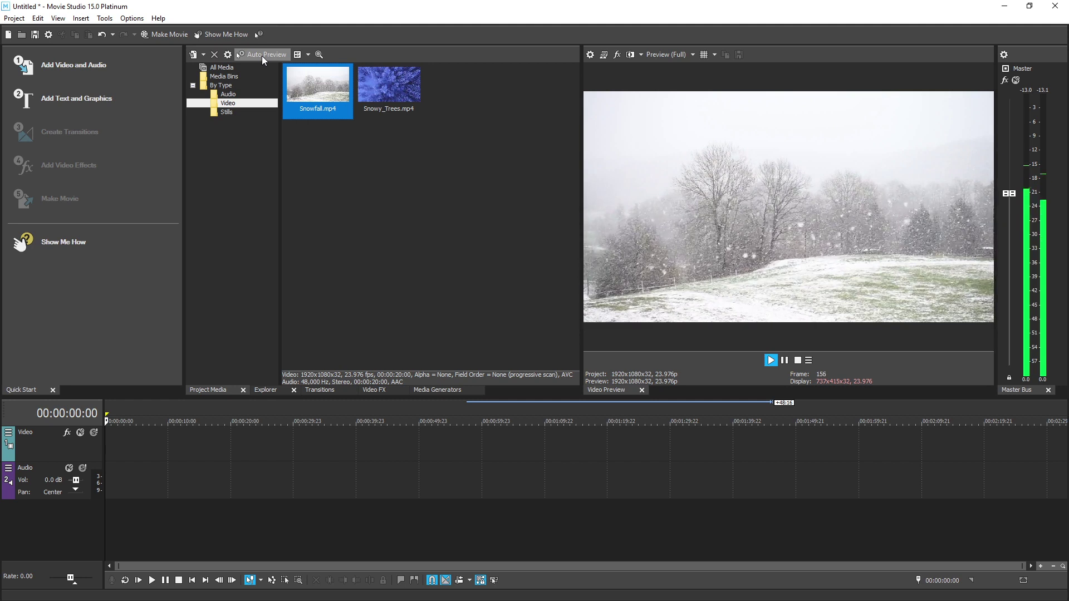
left_click(261, 55)
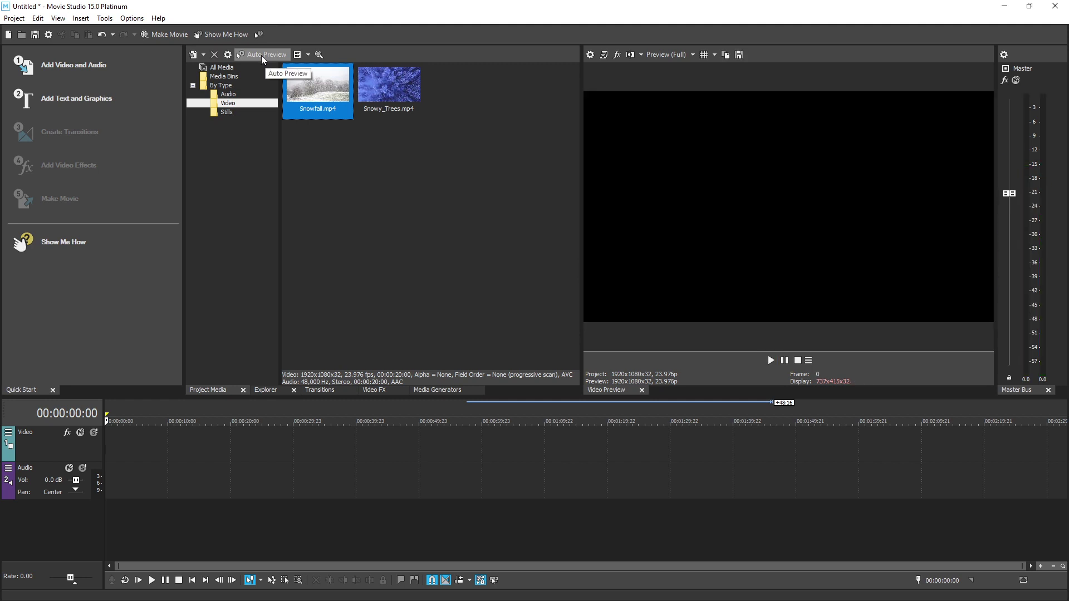
mouse_move(299, 83)
left_mouse_down()
mouse_move(227, 298)
mouse_move(140, 445)
mouse_move(110, 449)
left_mouse_up()
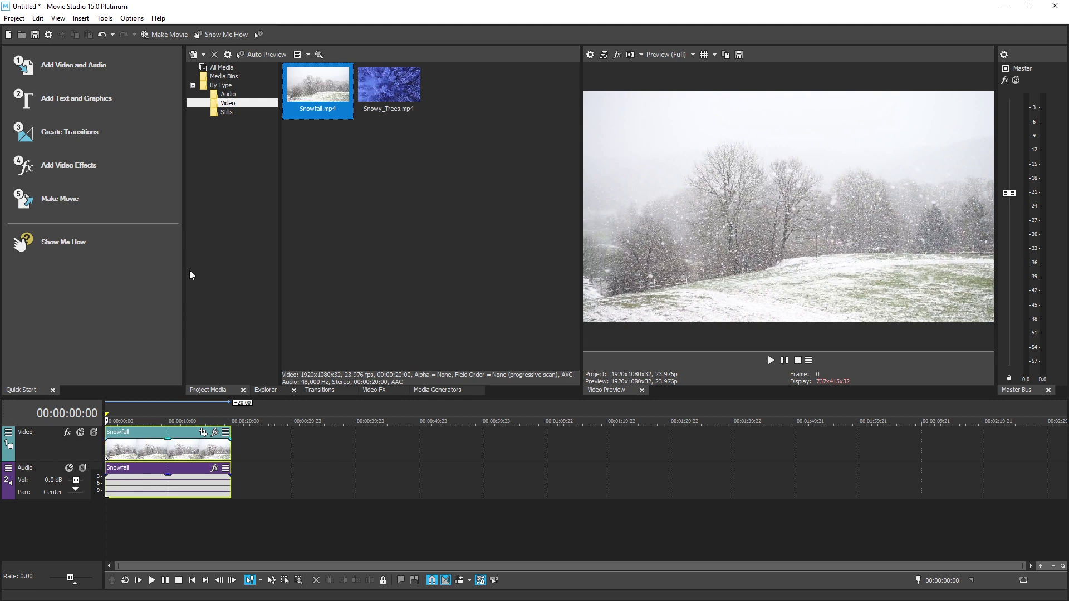
Add soundtrack_moody.mp3 on a new audio track, trimmed to end with the video
left_click(226, 95)
left_click_drag(311, 114, 117, 515)
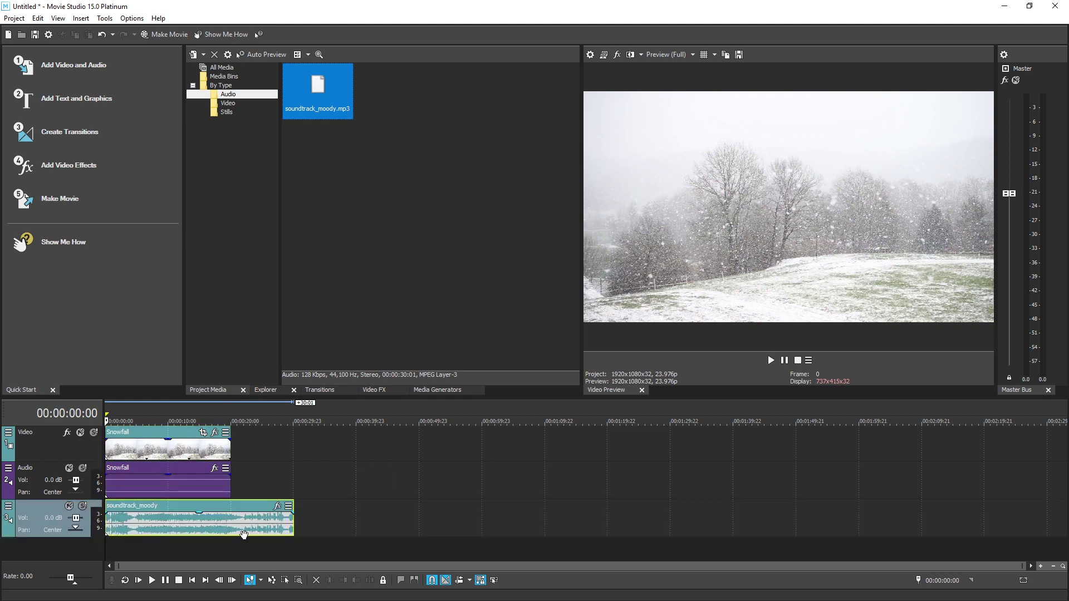
left_click_drag(287, 534, 230, 533)
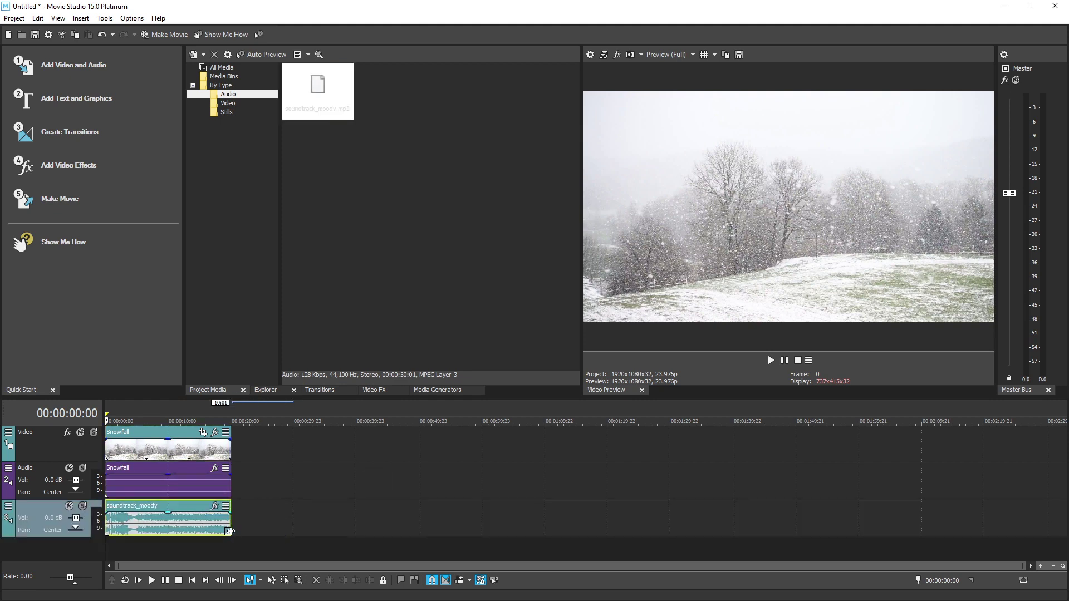
Place the forest-1.jpg still on a new top video track
left_click(232, 111)
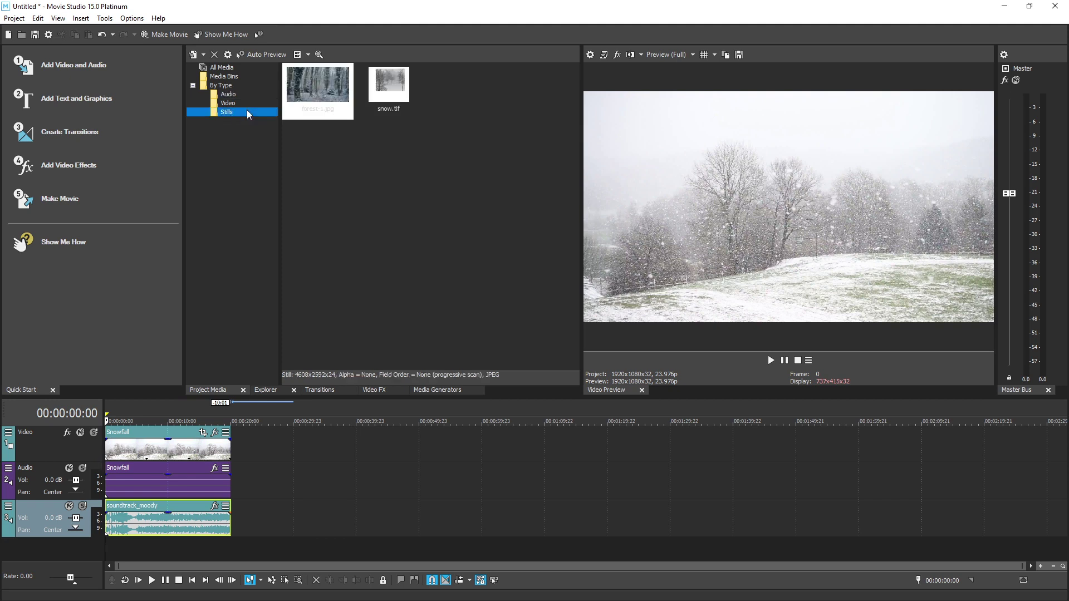
left_click(298, 110)
mouse_move(211, 422)
left_mouse_down()
mouse_move(200, 443)
mouse_move(171, 446)
left_mouse_up()
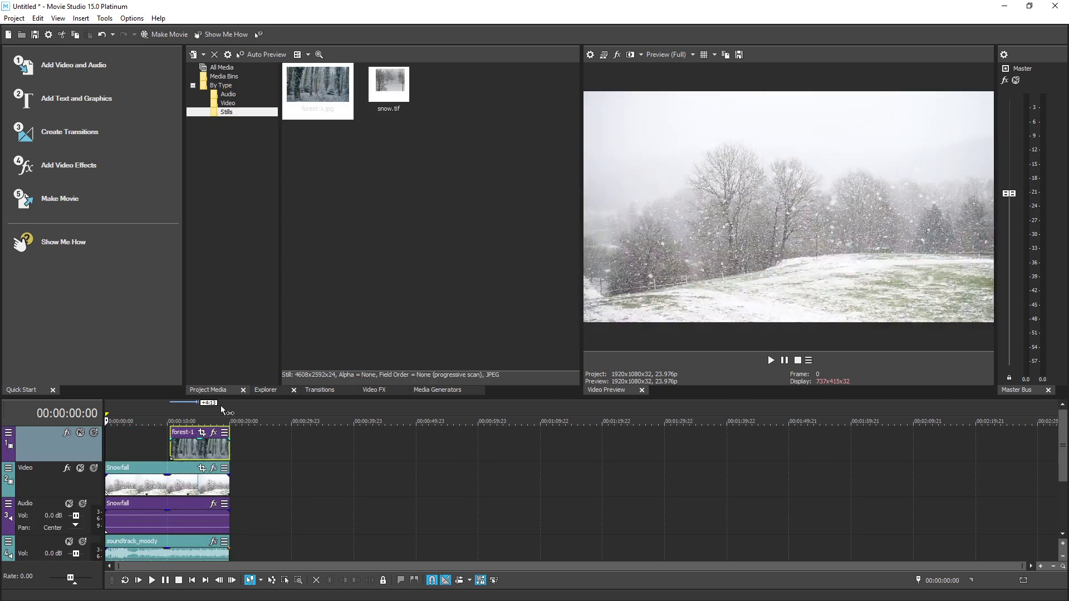
left_click(91, 21)
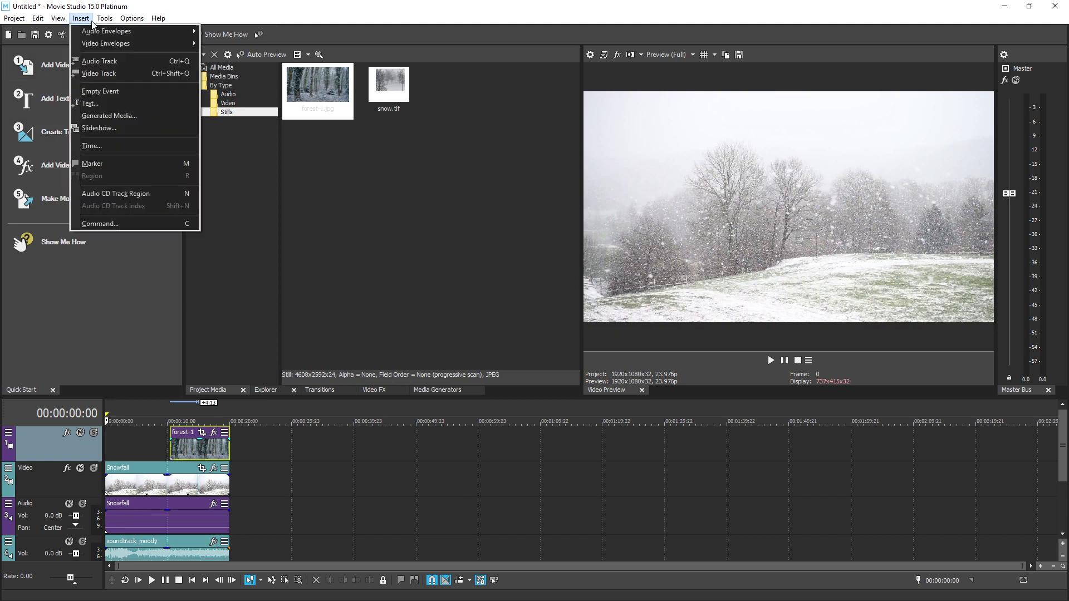
left_click(100, 62)
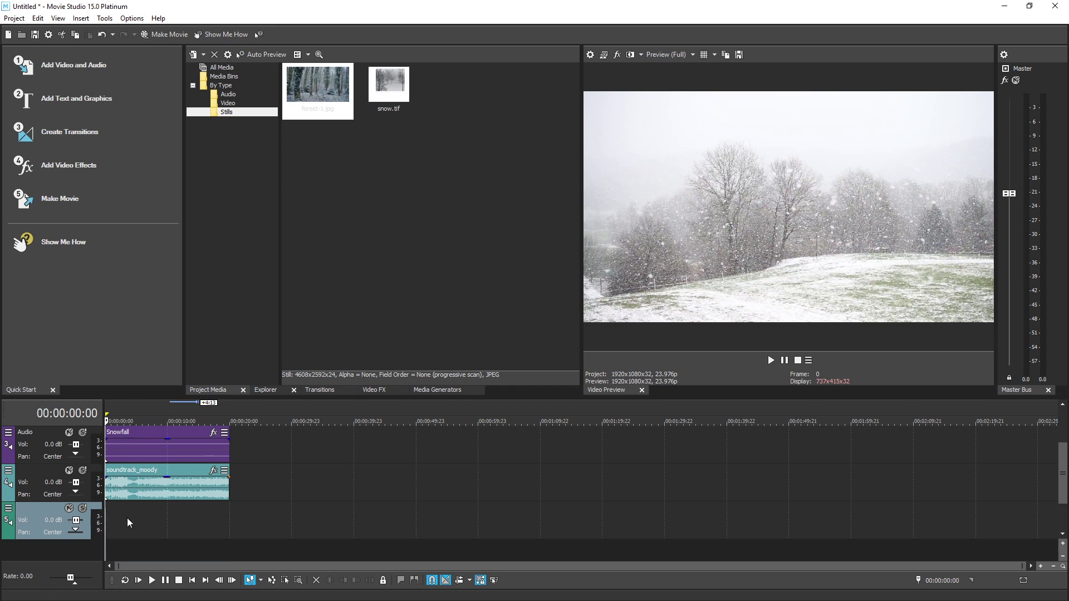
left_click(81, 17)
left_click(99, 72)
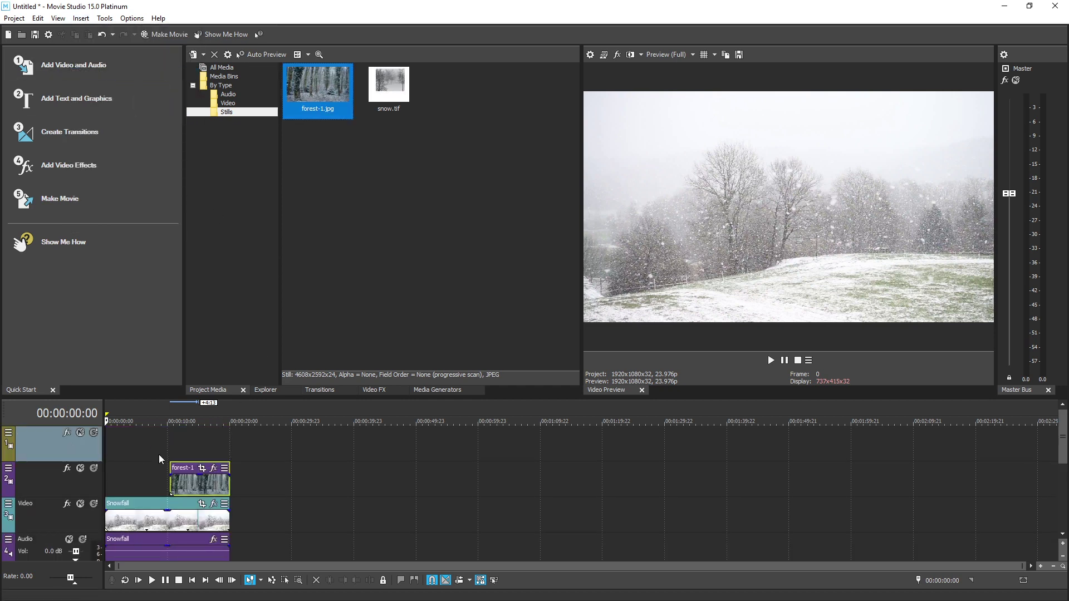
Add the four Desktop files, including Chairlift, Snow and Track_74, with Track_74 following Chairlift's audio
left_click(264, 391)
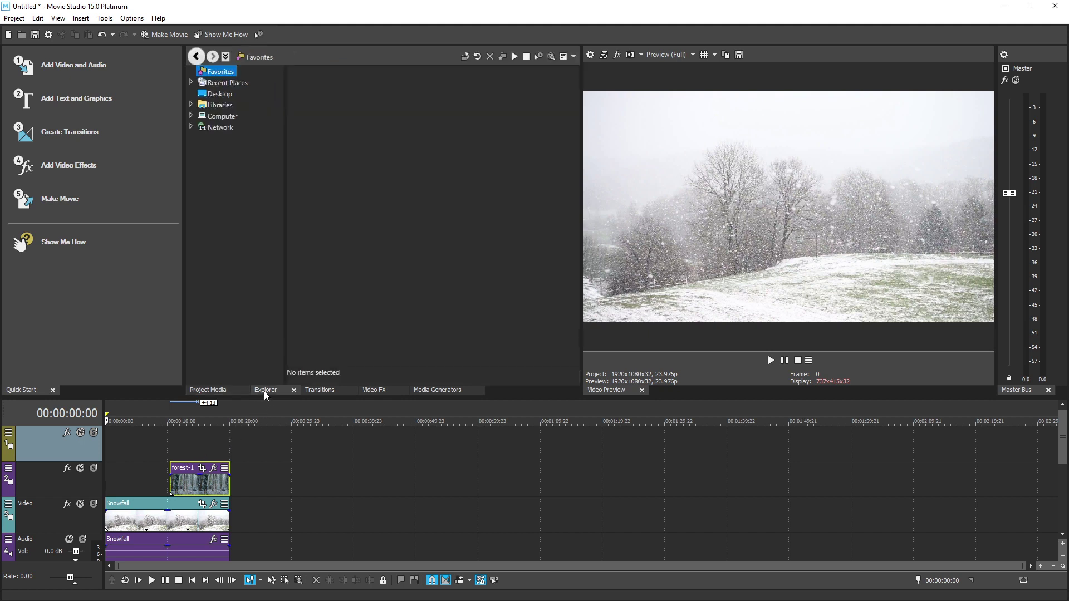
left_click(232, 95)
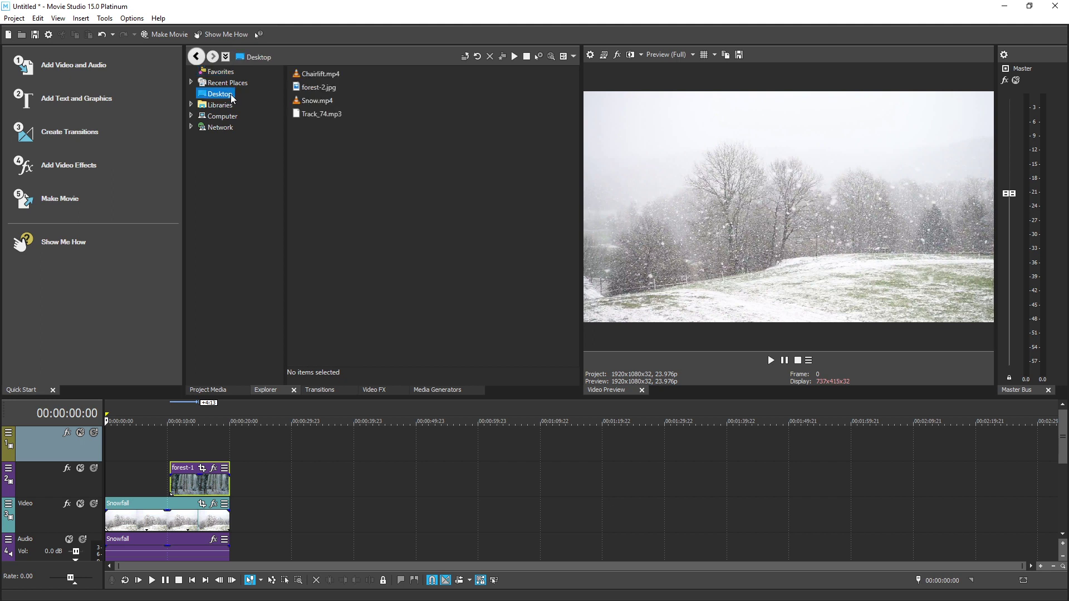
left_click(319, 76)
left_click(311, 113, "shift")
left_click_drag(311, 114, 262, 454)
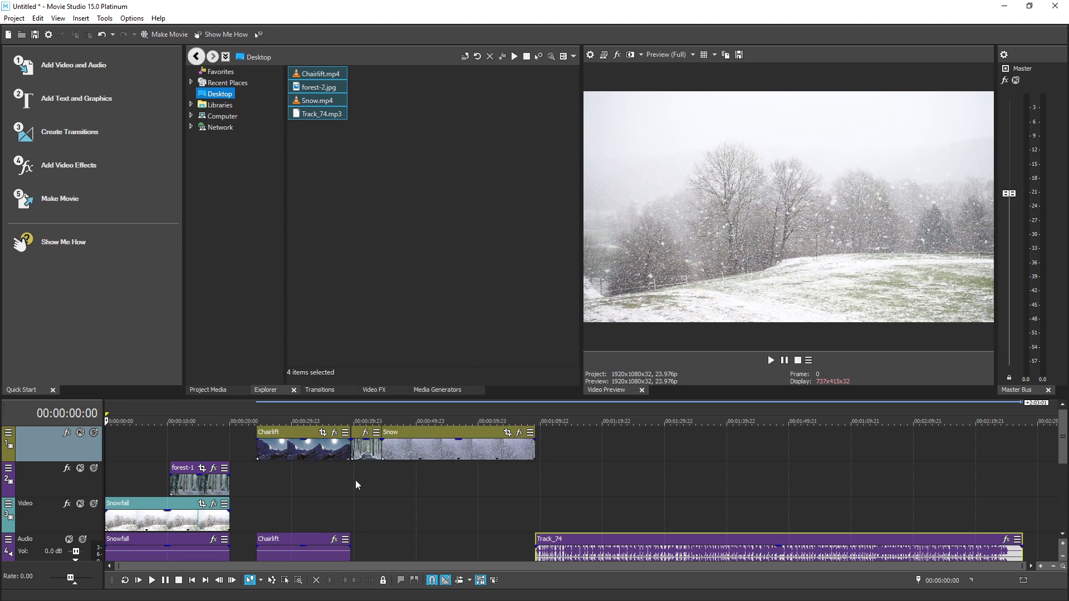
left_click_drag(575, 542, 389, 548)
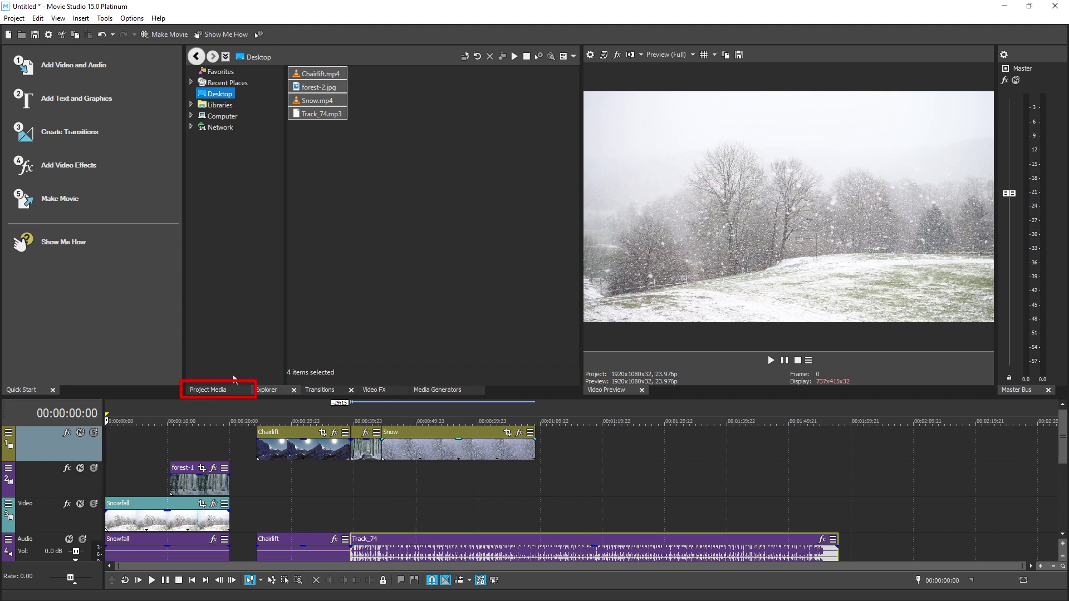
Return to Project Media and list All Media, showing all nine items
left_click(225, 390)
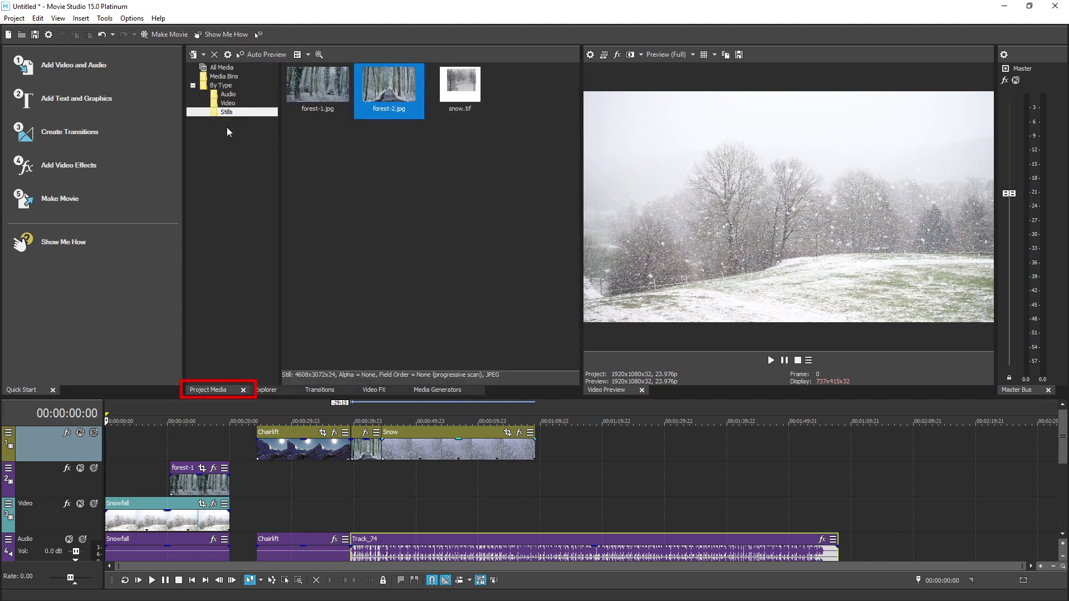
left_click(237, 67)
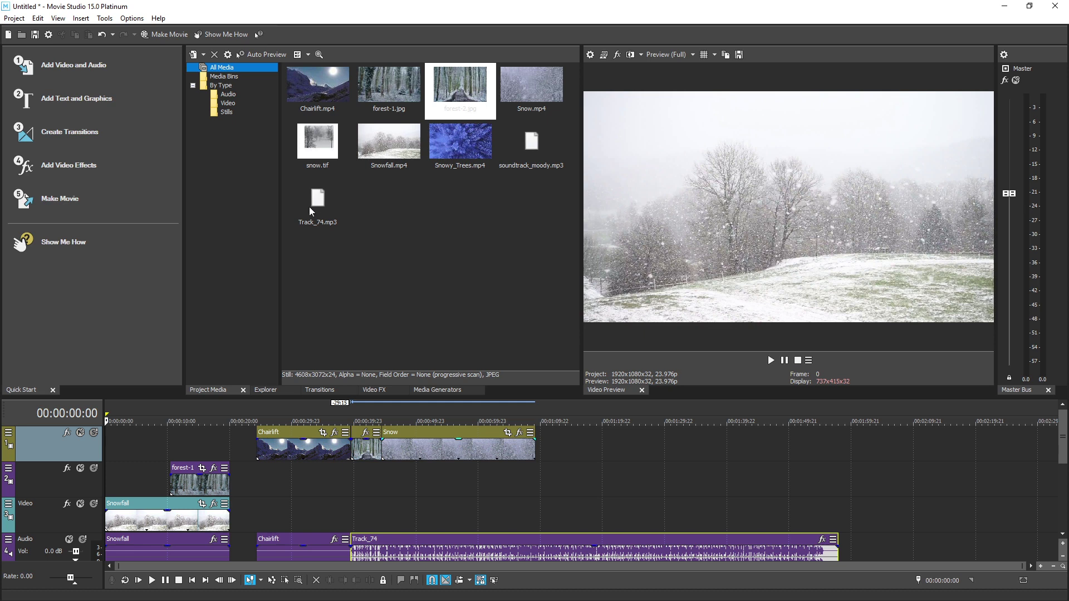
Start capturing video from tape in DV format, launching VEGAS Video Capture
left_click(158, 73)
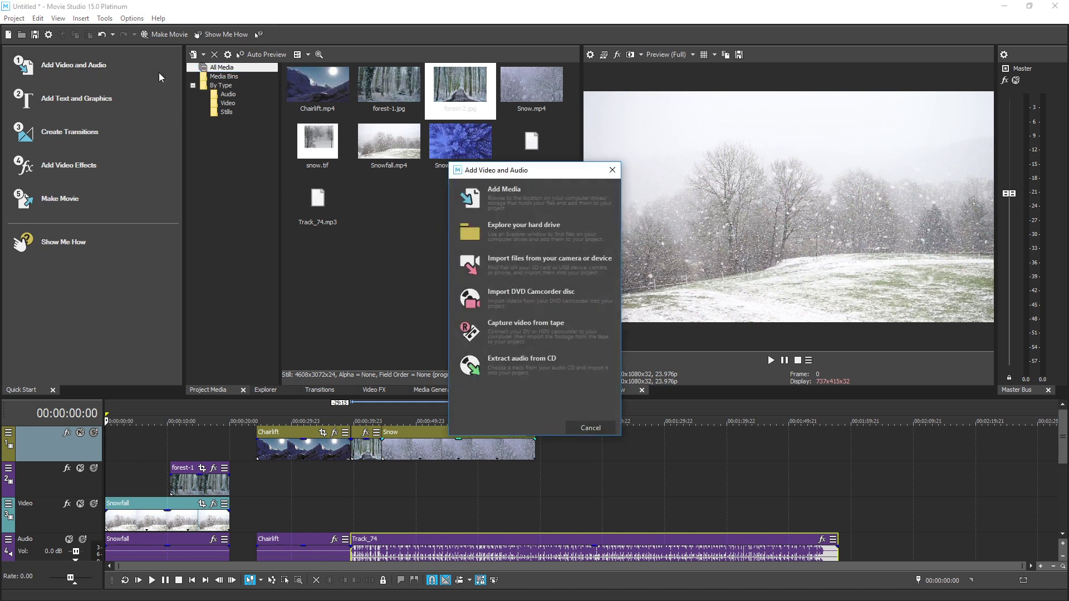
left_click(498, 337)
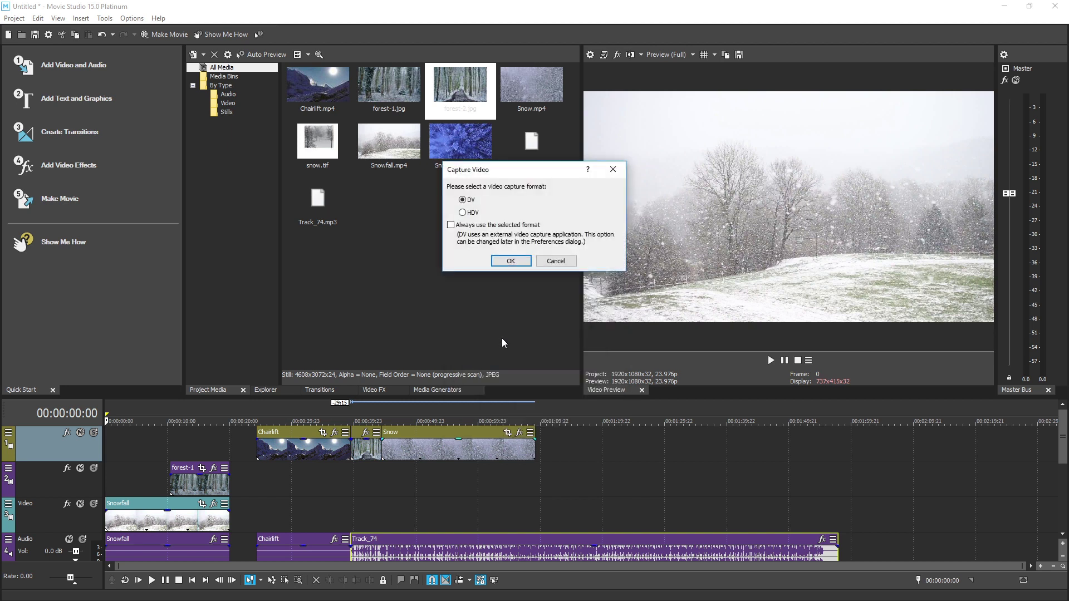
left_click(473, 214)
left_click(474, 203)
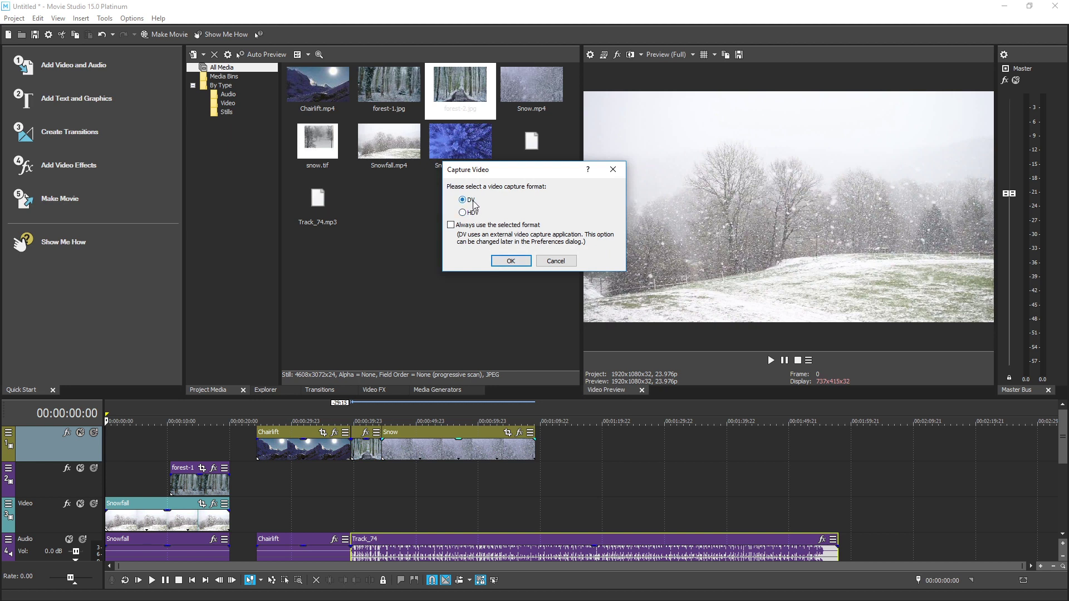
left_click(511, 264)
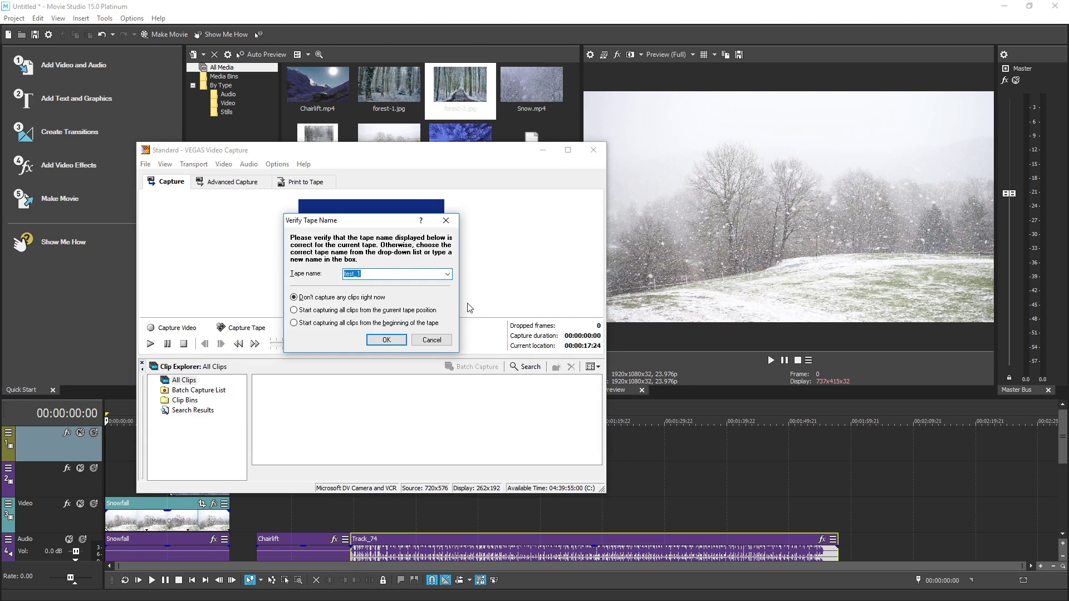
Accept the tape name, play and stop the tape preview, then close VEGAS Video Capture
left_click(394, 339)
left_click(151, 345)
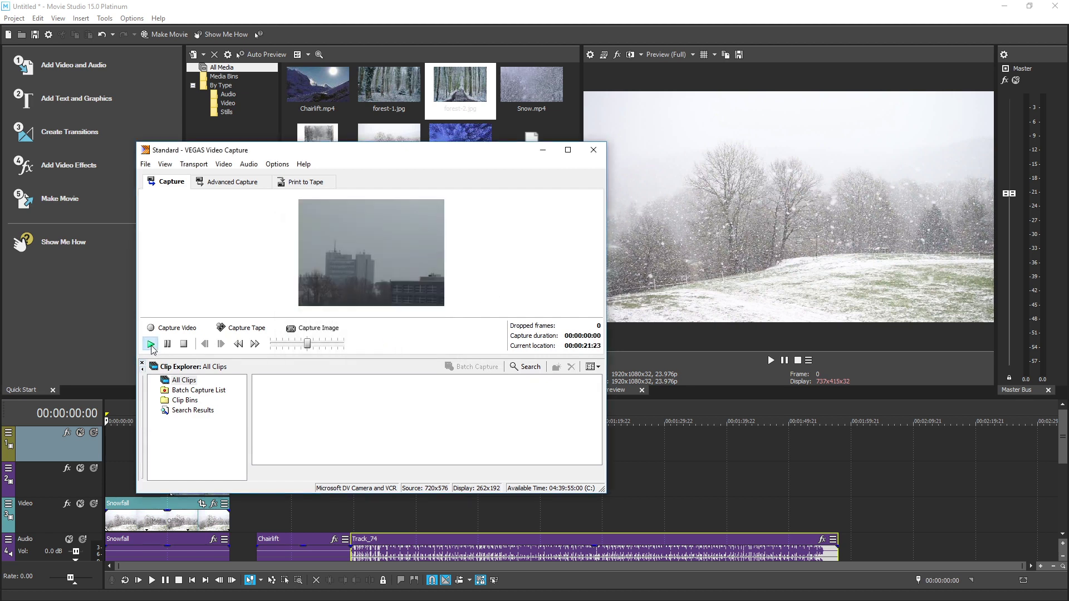
left_click(184, 345)
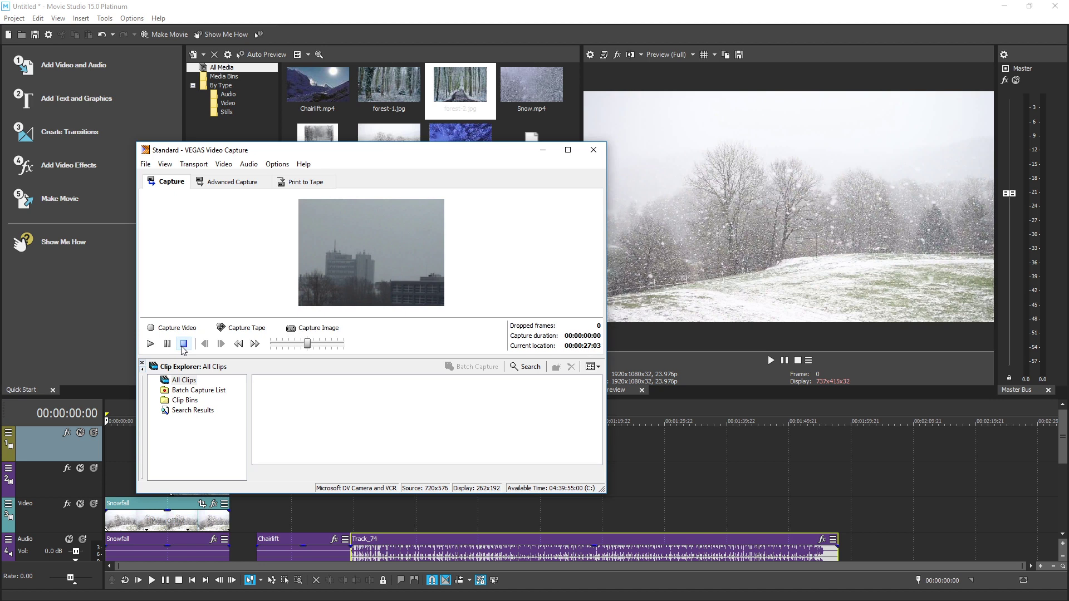
left_click(595, 151)
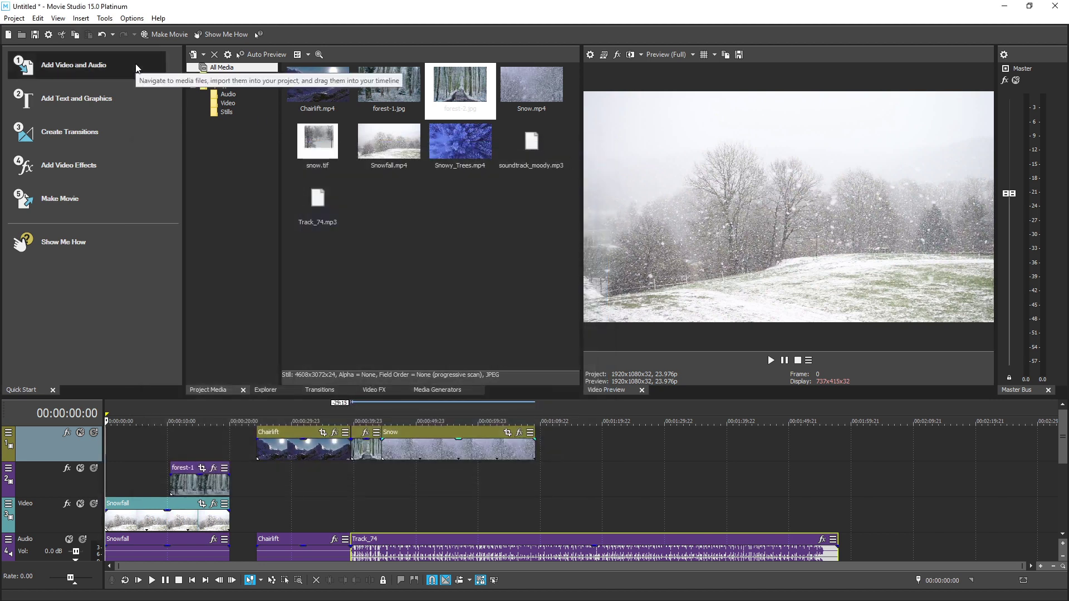
Open Device Explorer on the AVCHD camera and preview its first and second clips
left_click(99, 67)
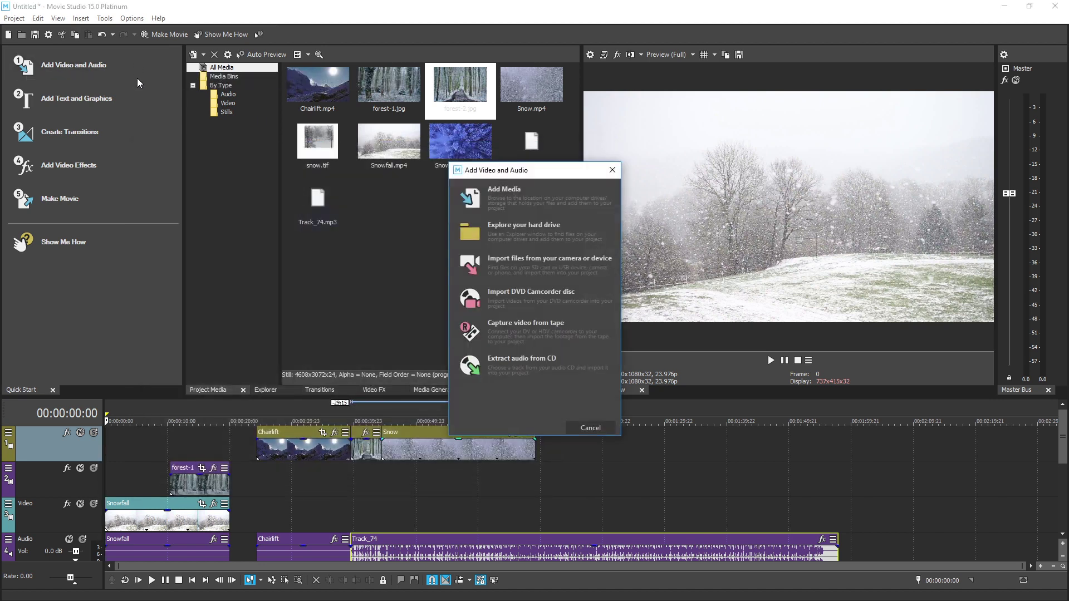
left_click(513, 268)
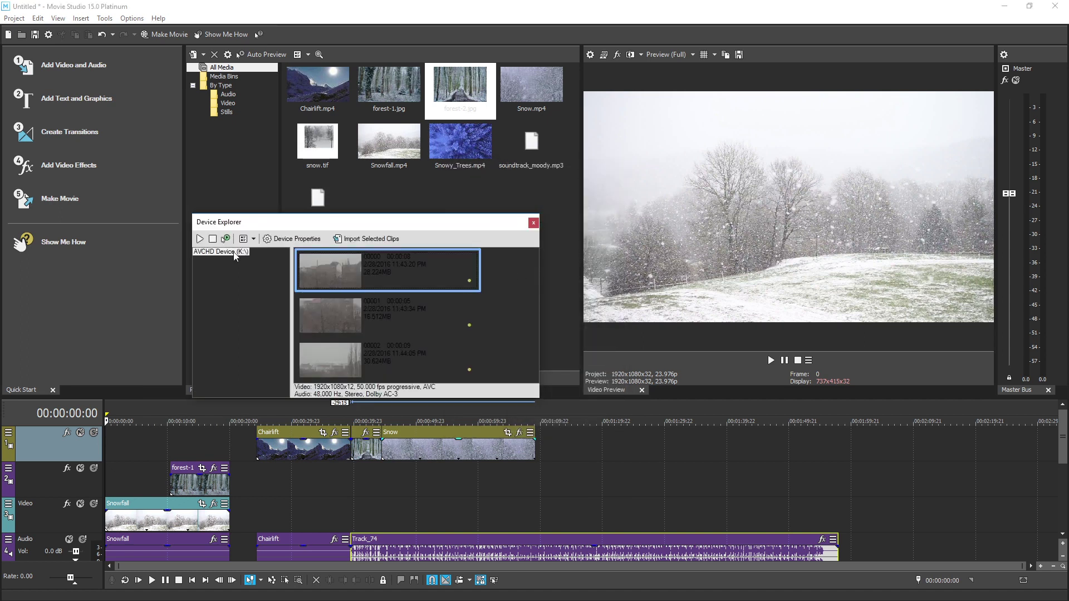
left_click(199, 239)
left_click(213, 239)
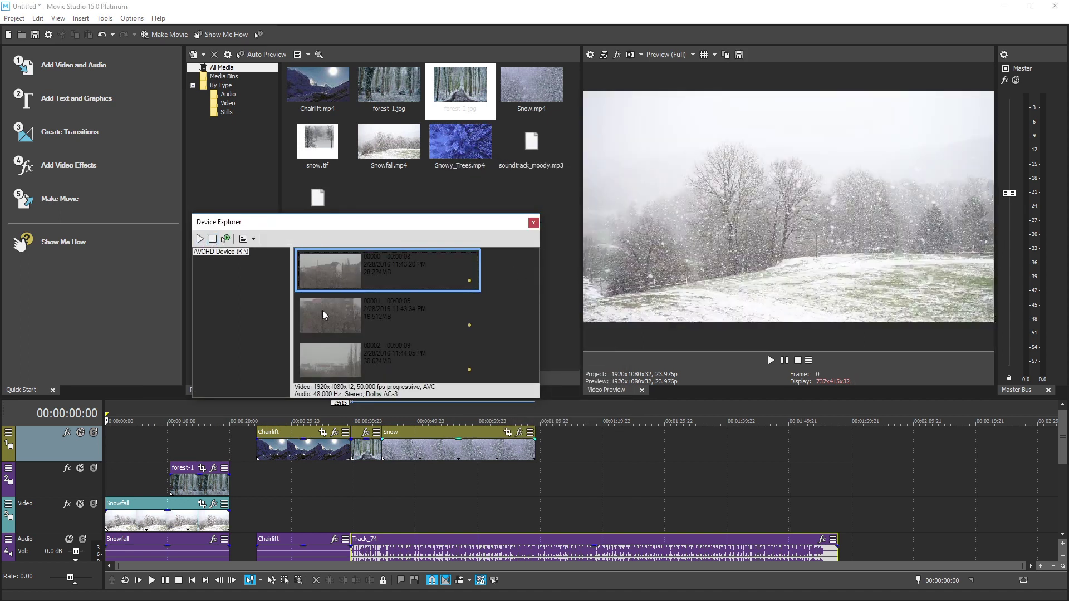
left_click(323, 315)
left_click(199, 239)
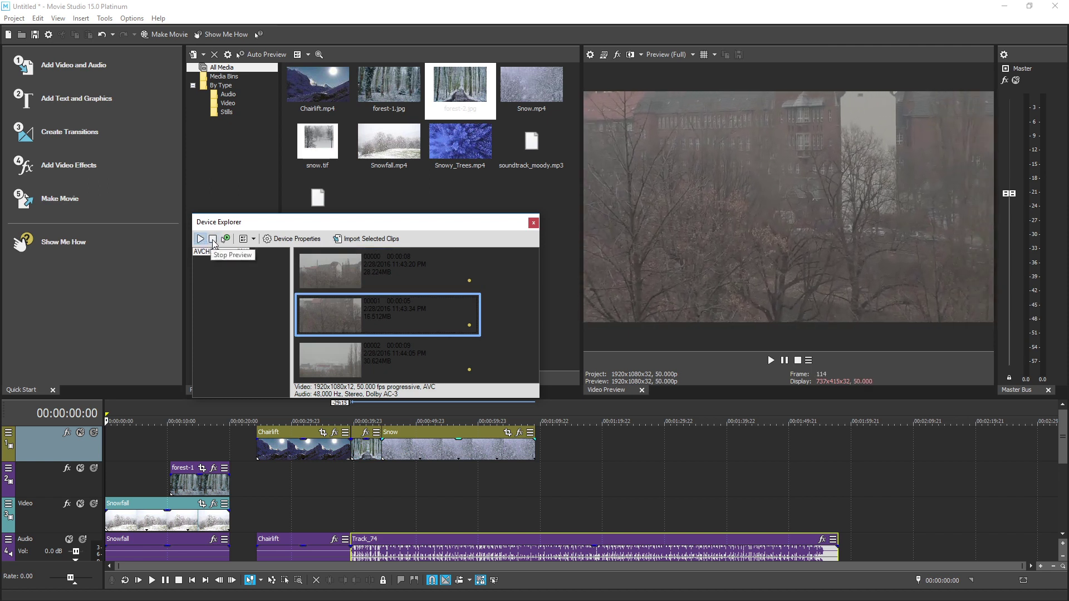
left_click(213, 240)
Close Device Explorer and reopen the Quick Start's Add Video and Audio choices
left_click(533, 224)
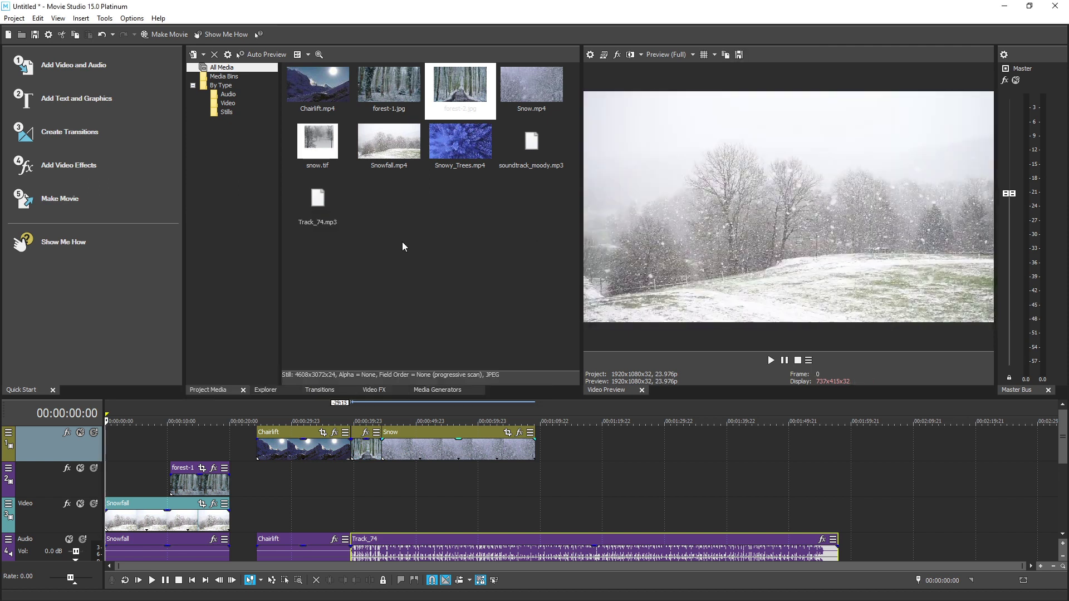
left_click(153, 73)
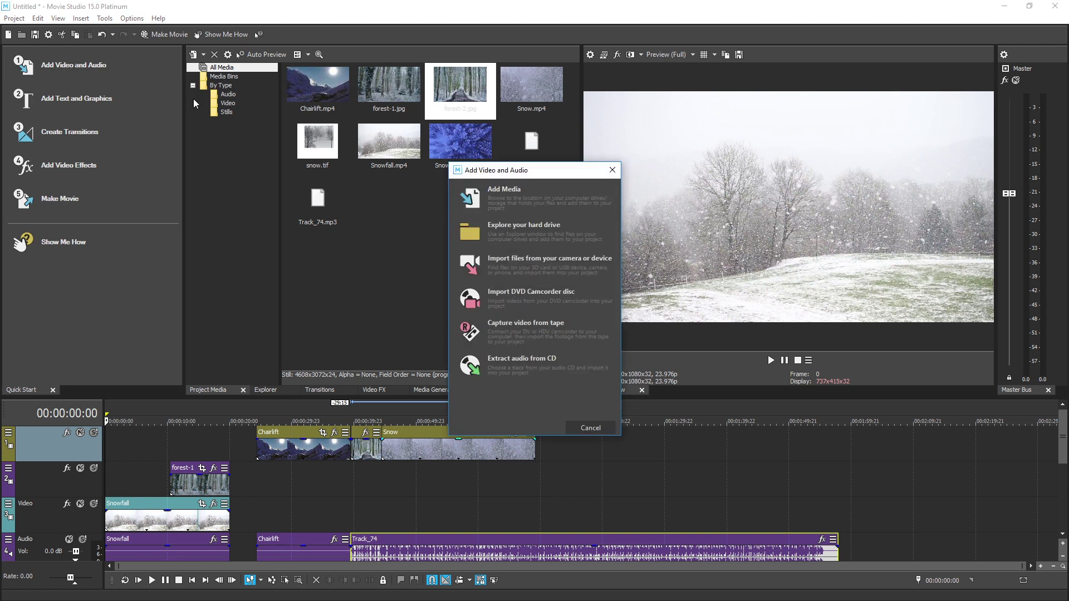